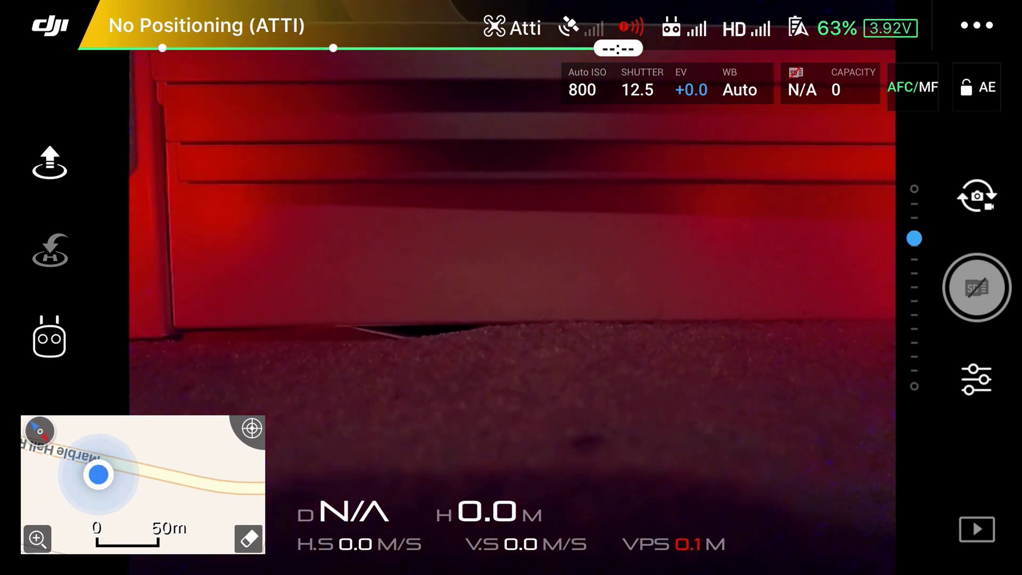
# Cycle the focus mode to MF and back to AF, then show the camera's general settings.
pyautogui.click(912, 87)
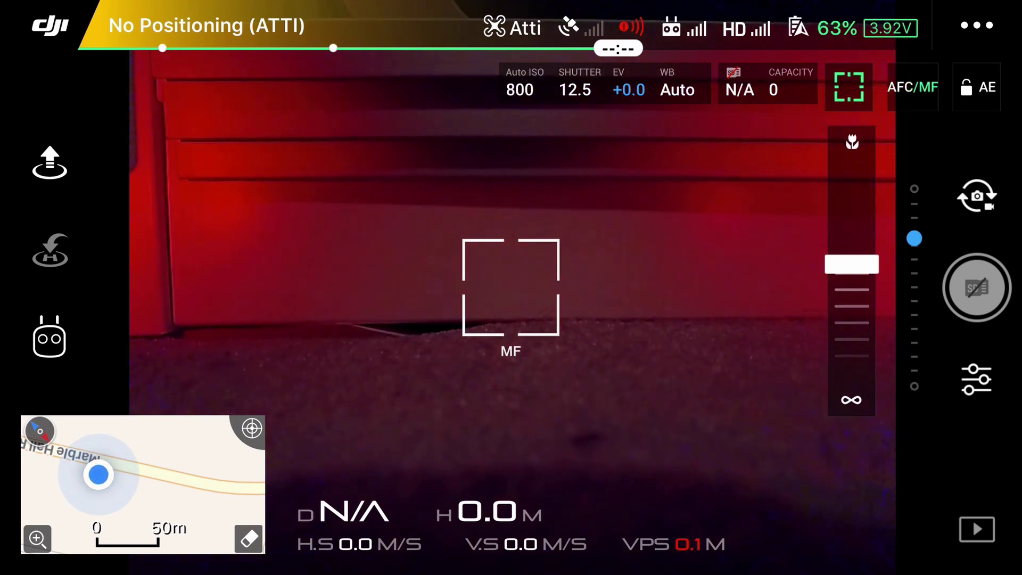
pyautogui.click(912, 87)
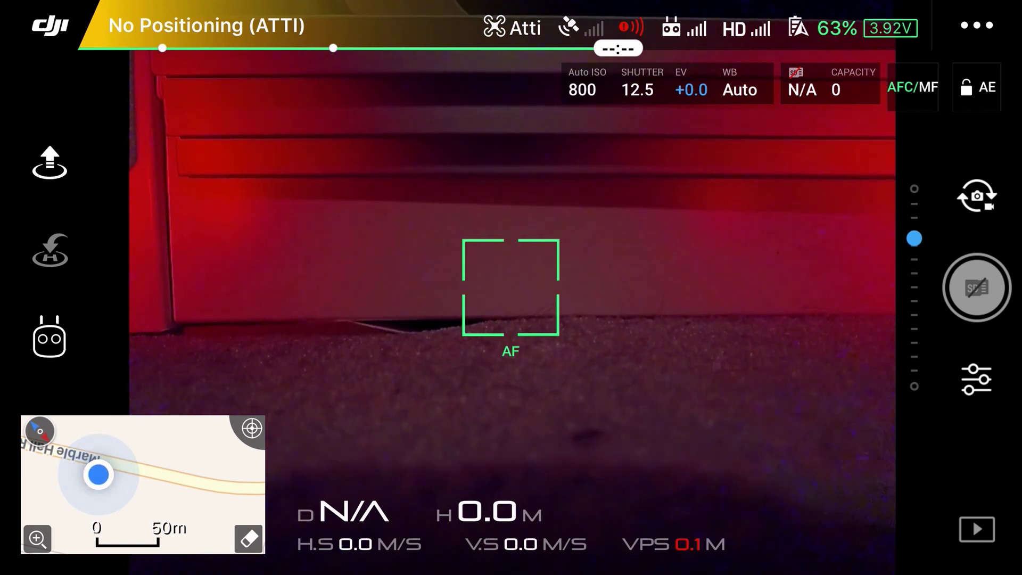
pyautogui.click(976, 379)
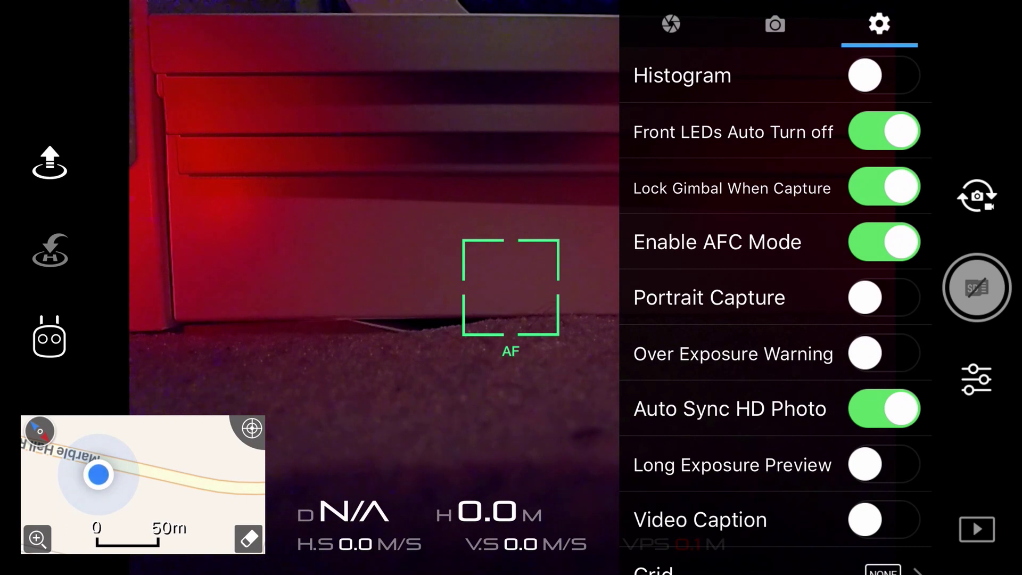
# Disable Enable AFC Mode, return to the live view, and autofocus on a point left of centre.
pyautogui.click(884, 242)
pyautogui.click(376, 200)
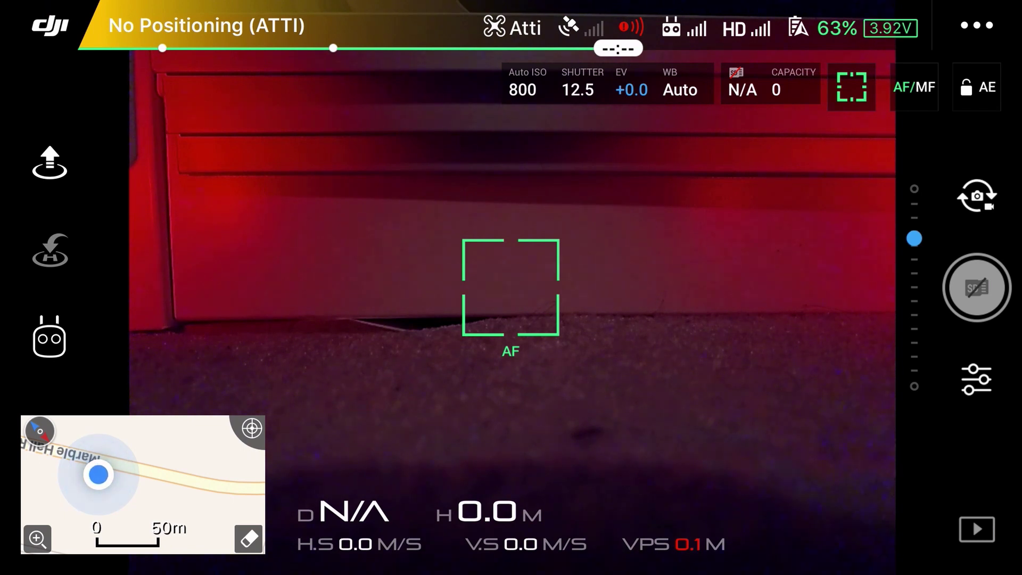
pyautogui.click(392, 307)
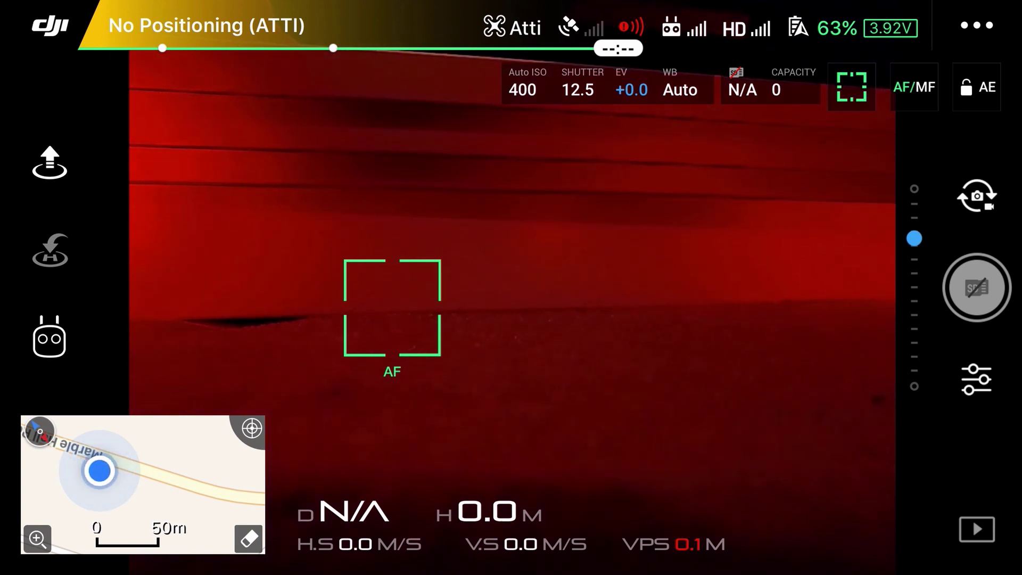
# Cycle focus to MF and back to AF, then switch Enable AFC Mode on in camera settings.
pyautogui.click(913, 87)
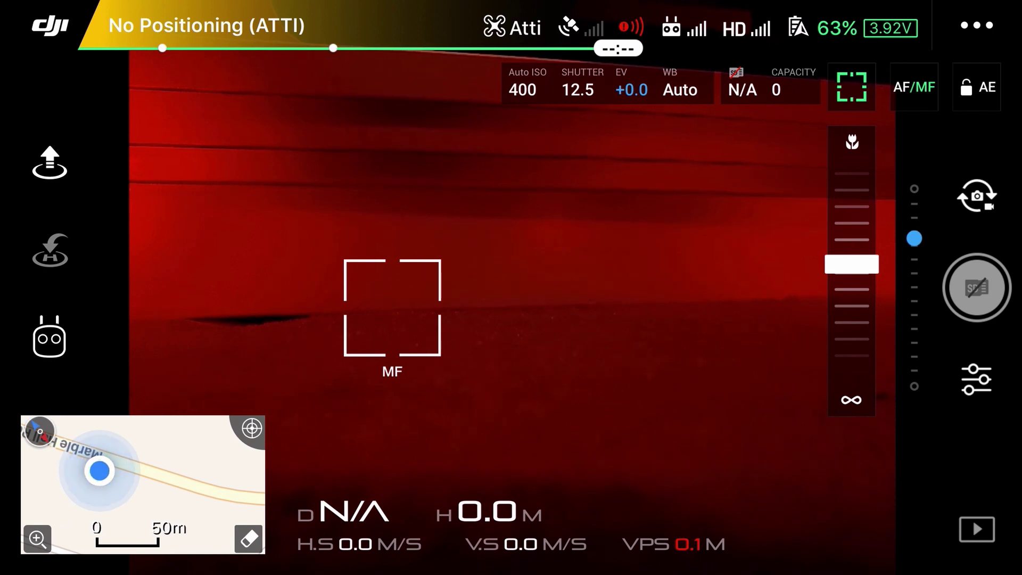
pyautogui.click(914, 87)
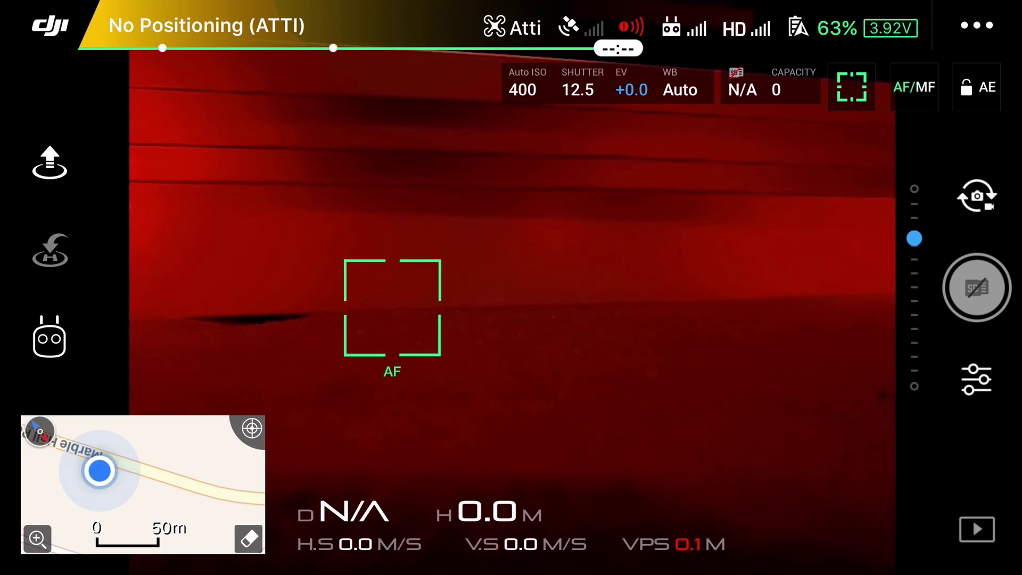
pyautogui.click(977, 380)
pyautogui.click(882, 242)
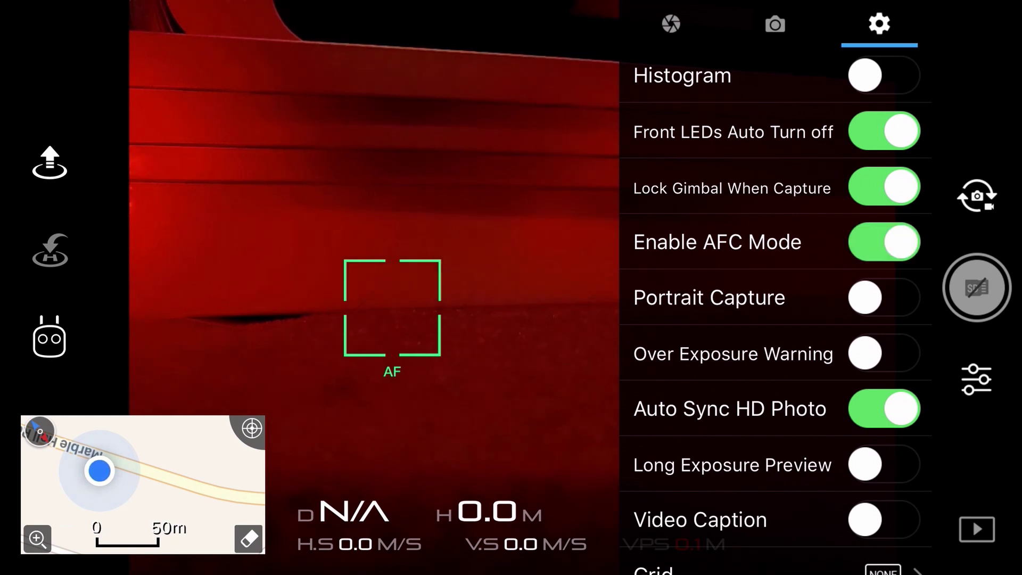
pyautogui.click(399, 240)
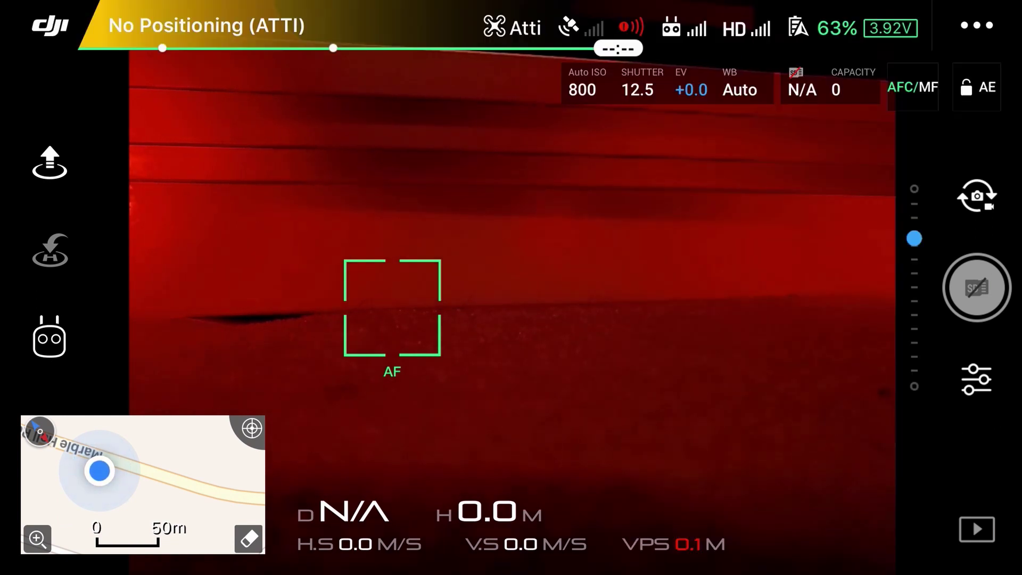